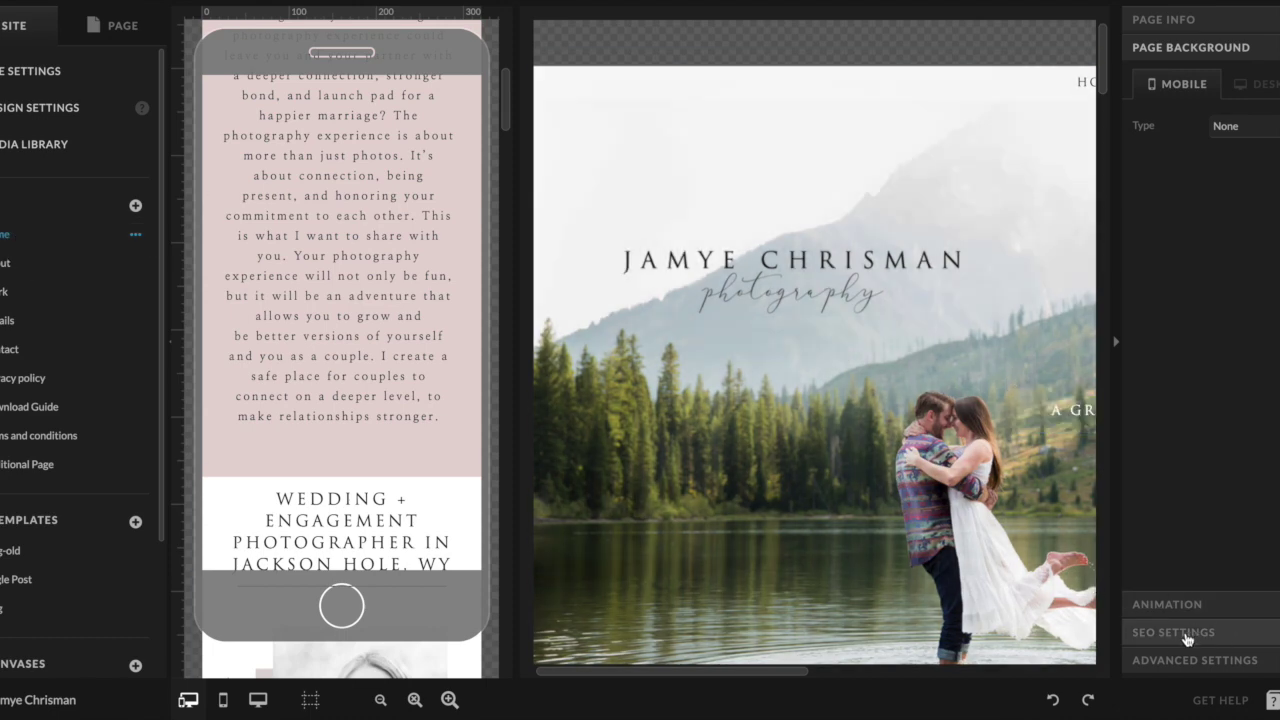
# Step: Open the homepage's SEO settings and read through the full Page Title text
pyautogui.click(1186, 634)
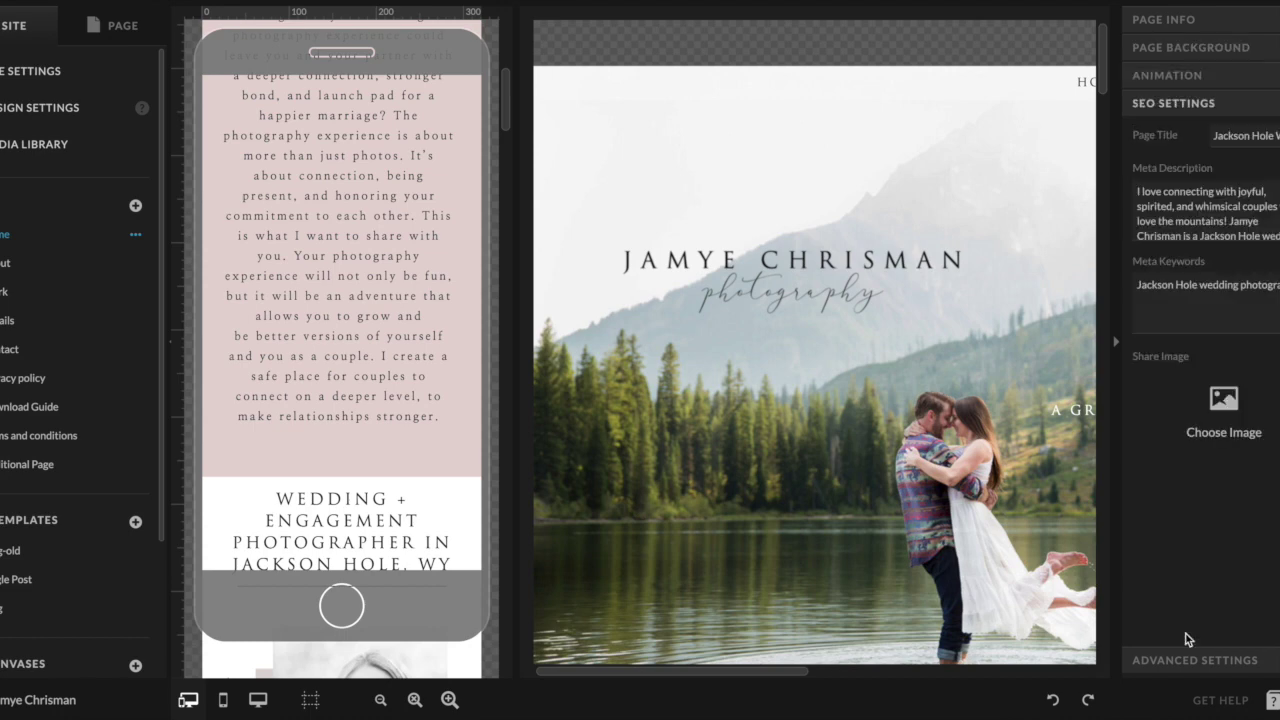
pyautogui.tripleClick(1250, 136)
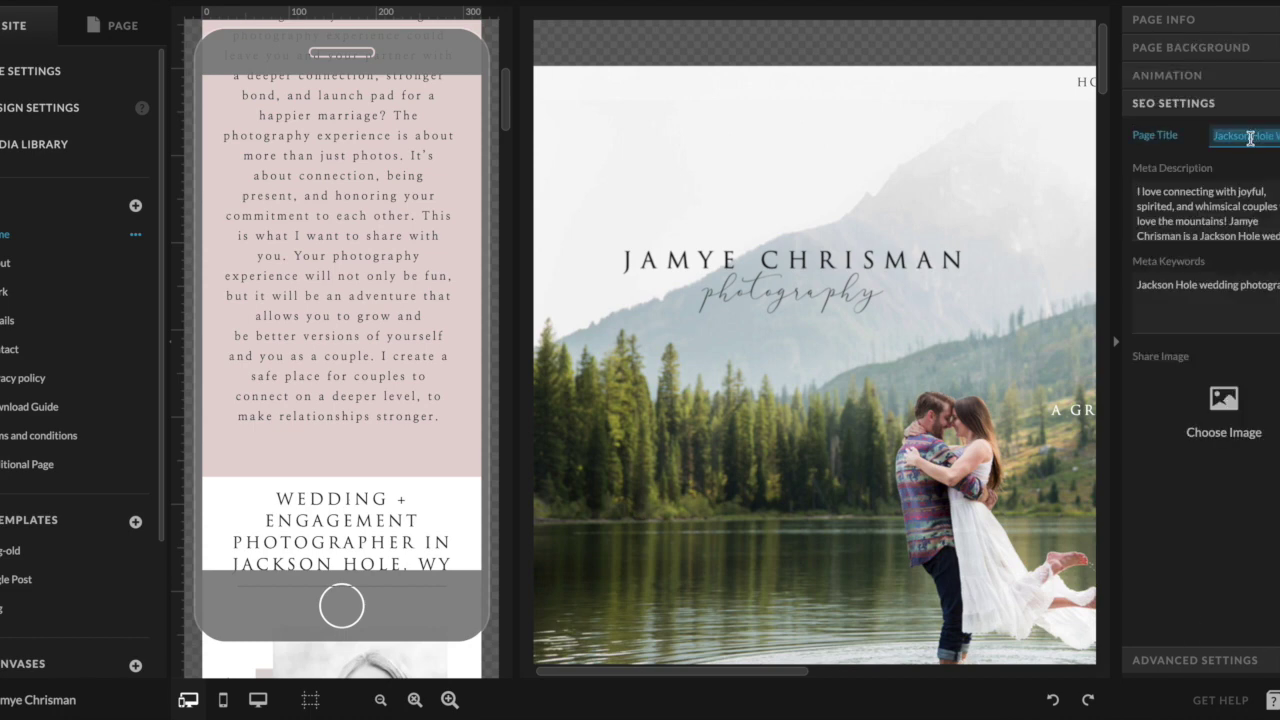
pyautogui.click(1262, 137)
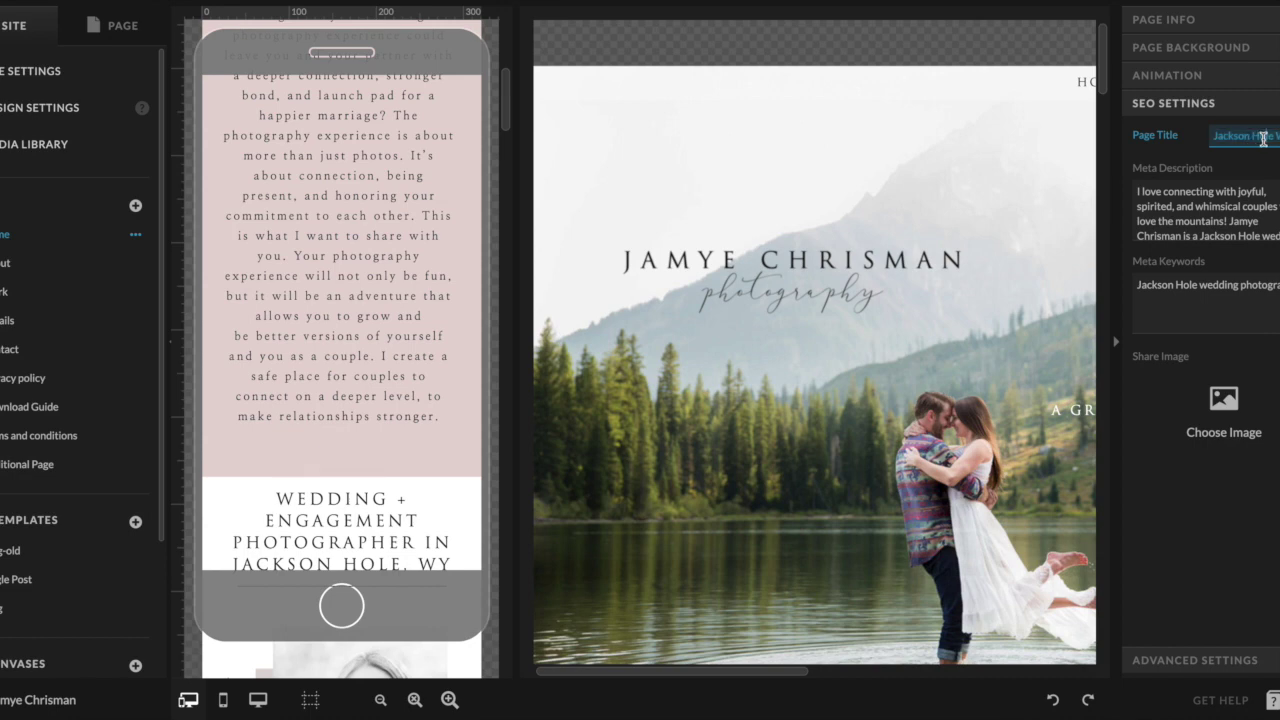
pyautogui.moveTo(1221, 138); pyautogui.dragTo(1279, 137)
# Step: Read through the full Meta Description, then select the Meta Keywords text
pyautogui.moveTo(1152, 194); pyautogui.dragTo(1255, 232)
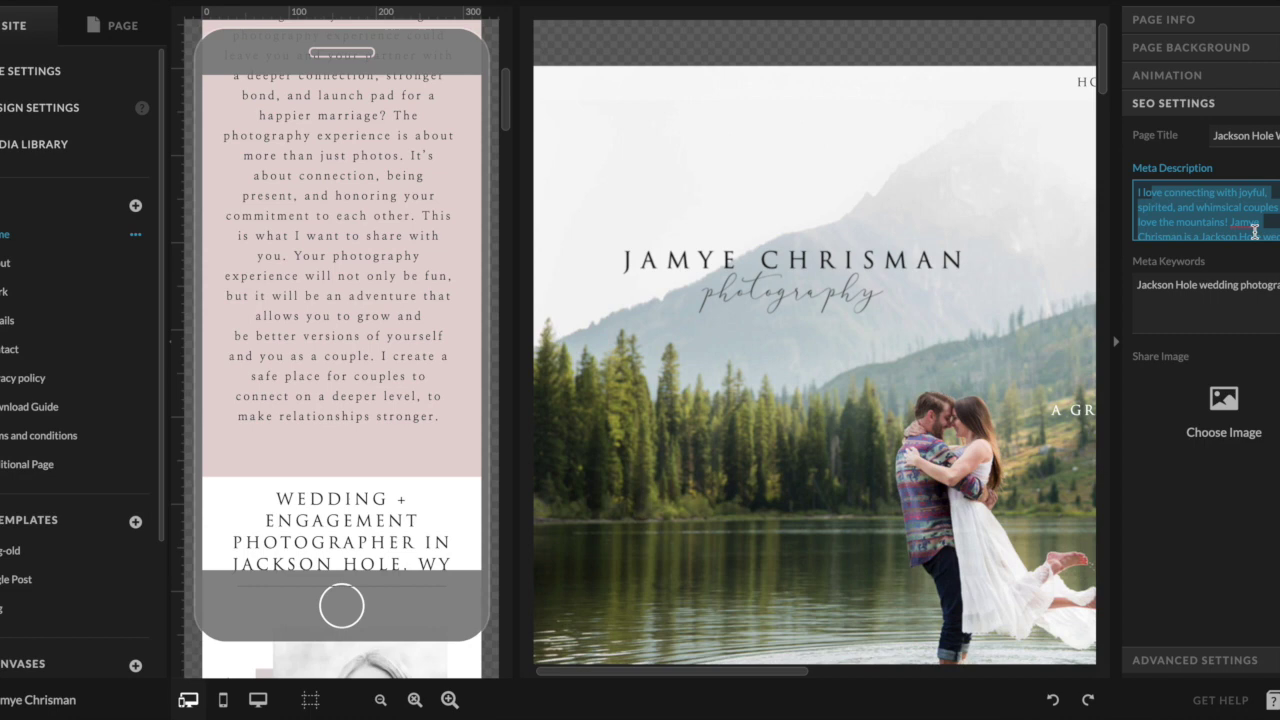
pyautogui.click(1198, 198)
pyautogui.moveTo(1193, 198); pyautogui.dragTo(1273, 222)
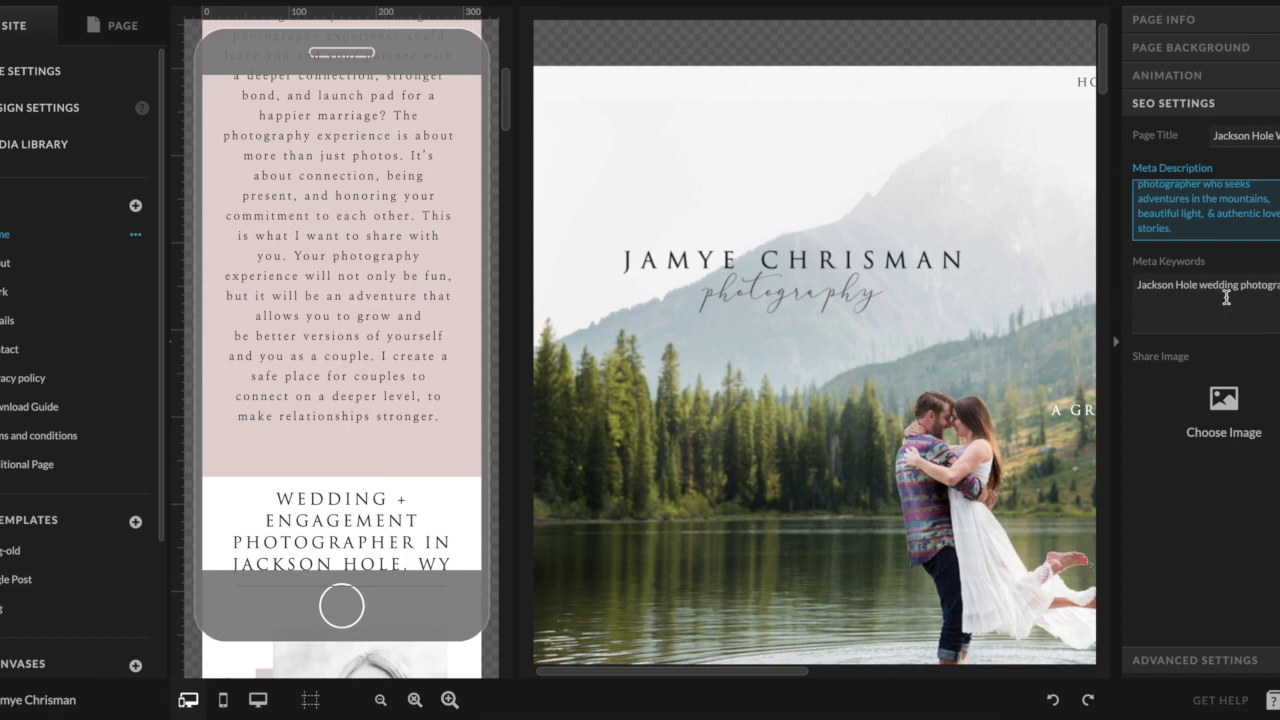
pyautogui.tripleClick(1209, 288)
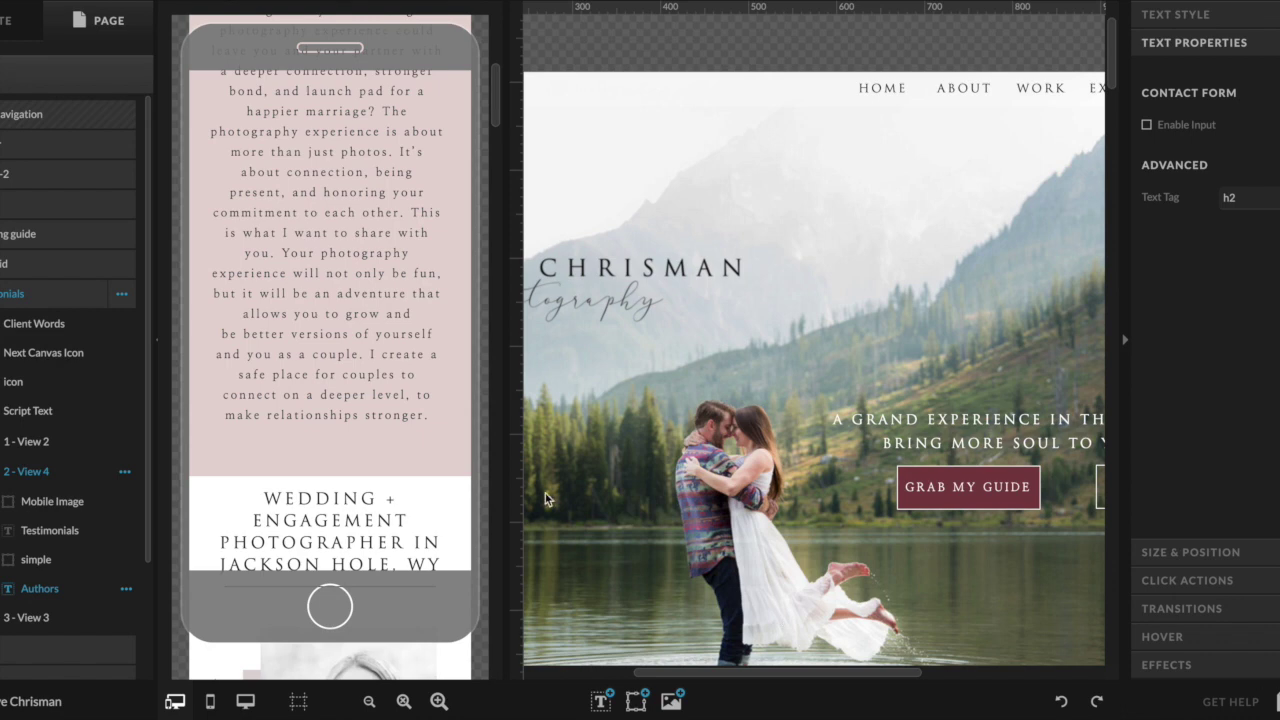
# Step: Bring up the site-wide settings and pages list in the left panel
pyautogui.click(8, 22)
# Step: Look over the site Design Settings, then scroll to and select the Wedding + Engagement subheading
pyautogui.click(45, 116)
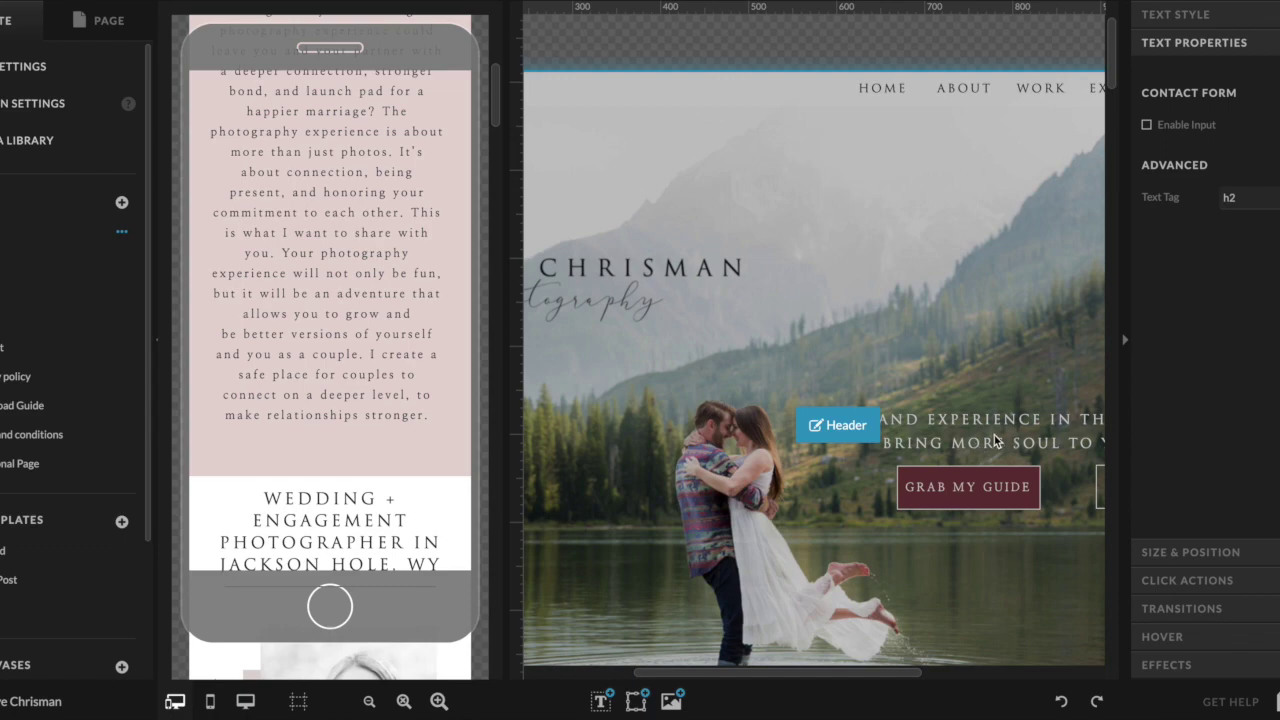
pyautogui.scroll(-6, 994, 440)
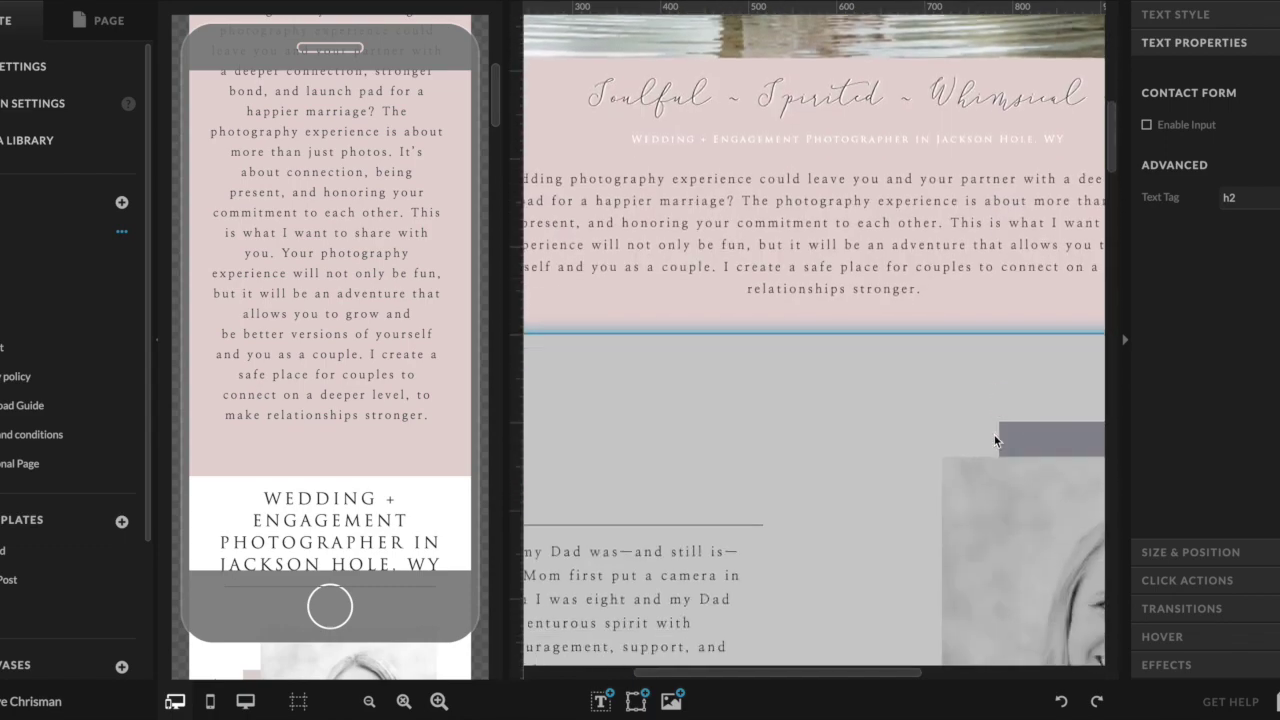
pyautogui.scroll(4, 994, 436)
pyautogui.scroll(-1, 985, 300)
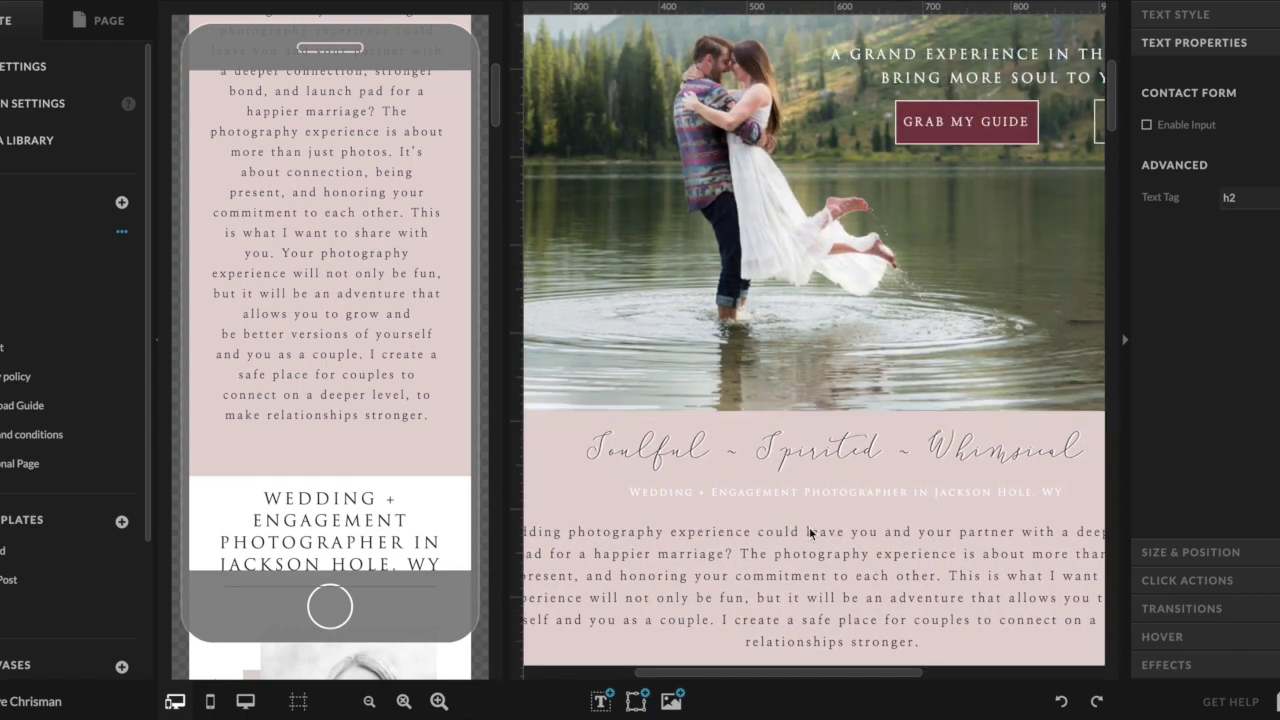
pyautogui.click(808, 495)
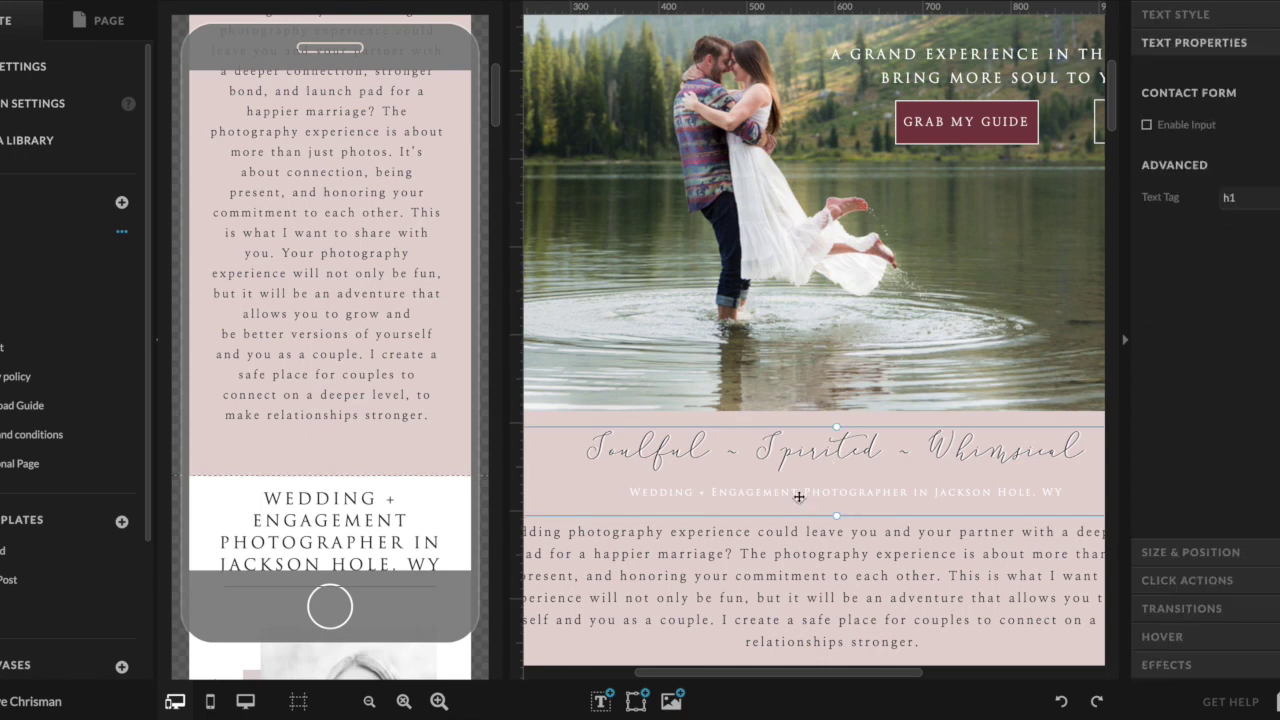
# Step: Check the text tags of the Wedding + Engagement subheading and its body paragraph
pyautogui.click(856, 524)
pyautogui.click(840, 494)
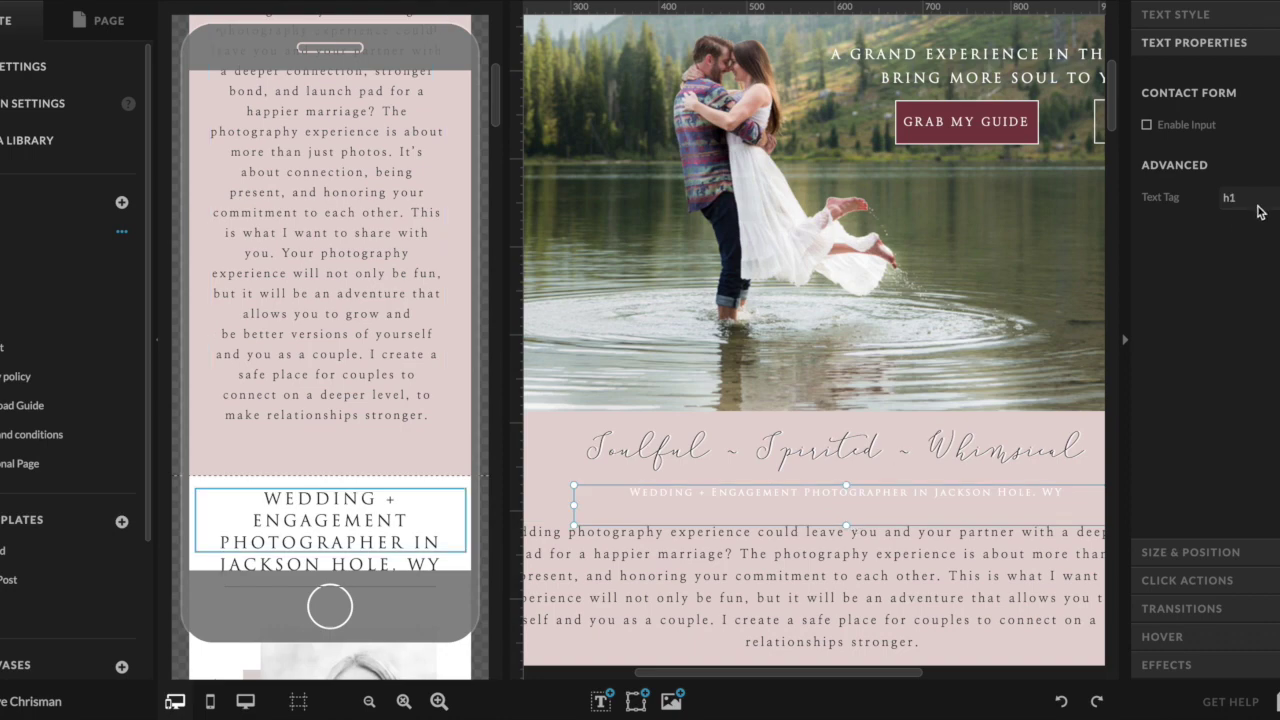
pyautogui.scroll(-8, 810, 424)
pyautogui.scroll(9, 810, 424)
pyautogui.scroll(3, 810, 428)
# Step: Inspect the header section's grand experience headline and body paragraph text
pyautogui.click(966, 345)
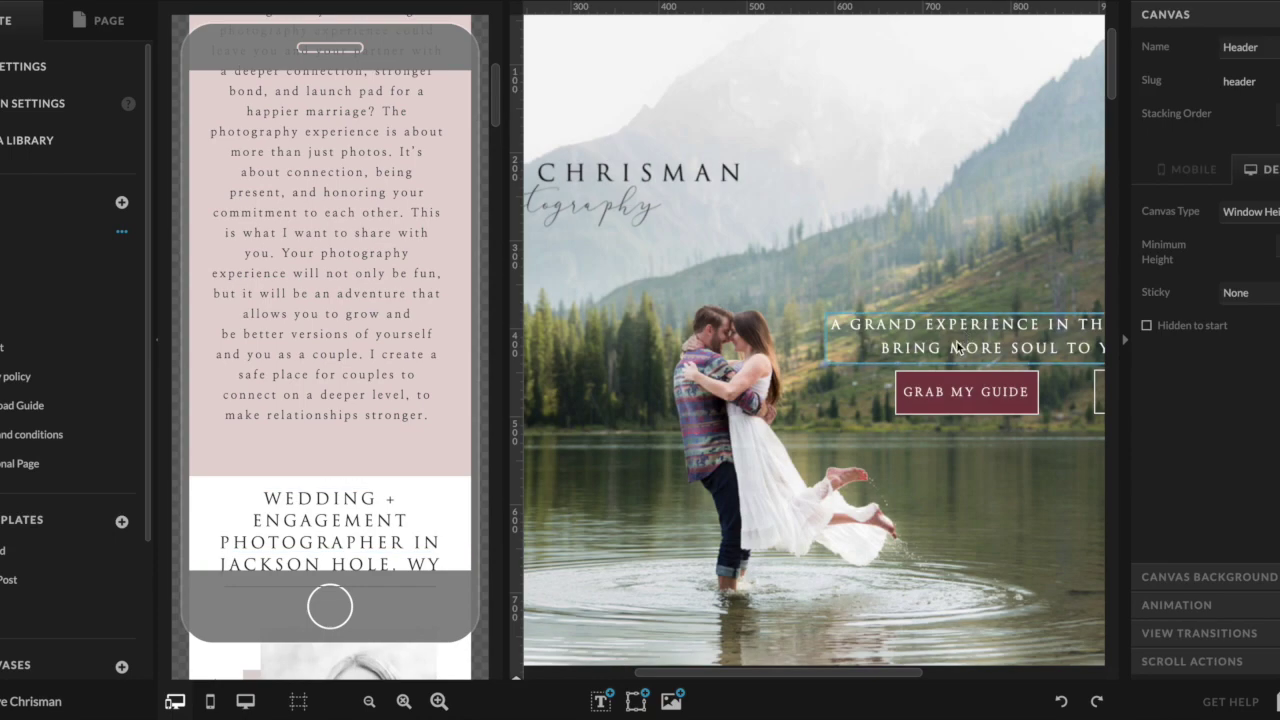
pyautogui.hscroll(5, 957, 347)
pyautogui.click(940, 344)
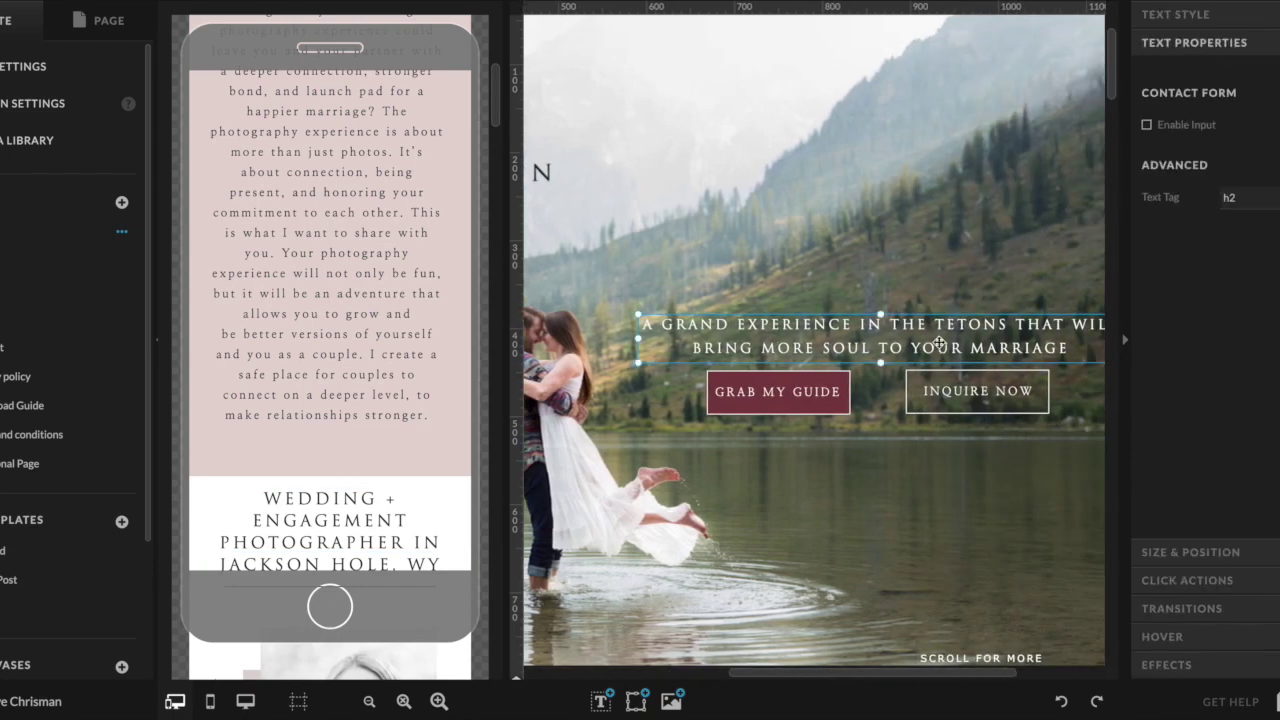
pyautogui.scroll(-5, 961, 316)
pyautogui.hscroll(-3, 960, 320)
pyautogui.click(903, 380)
pyautogui.click(900, 380)
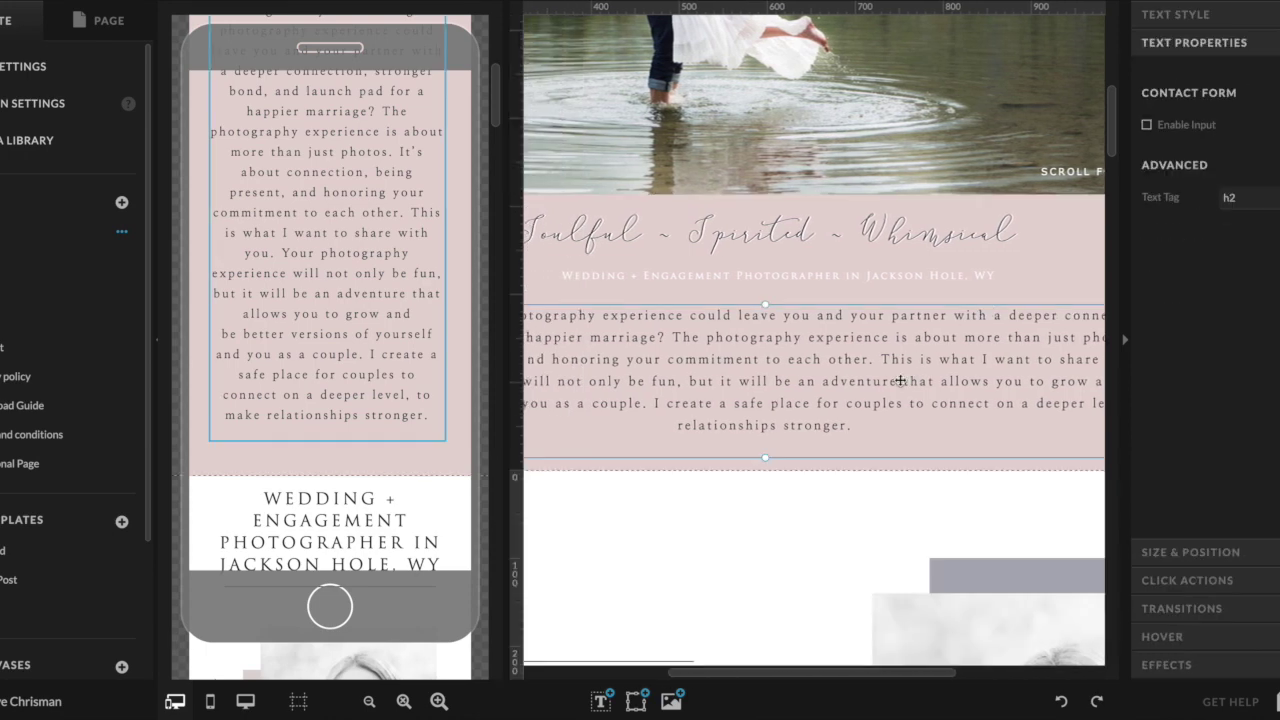
pyautogui.scroll(-2, 900, 380)
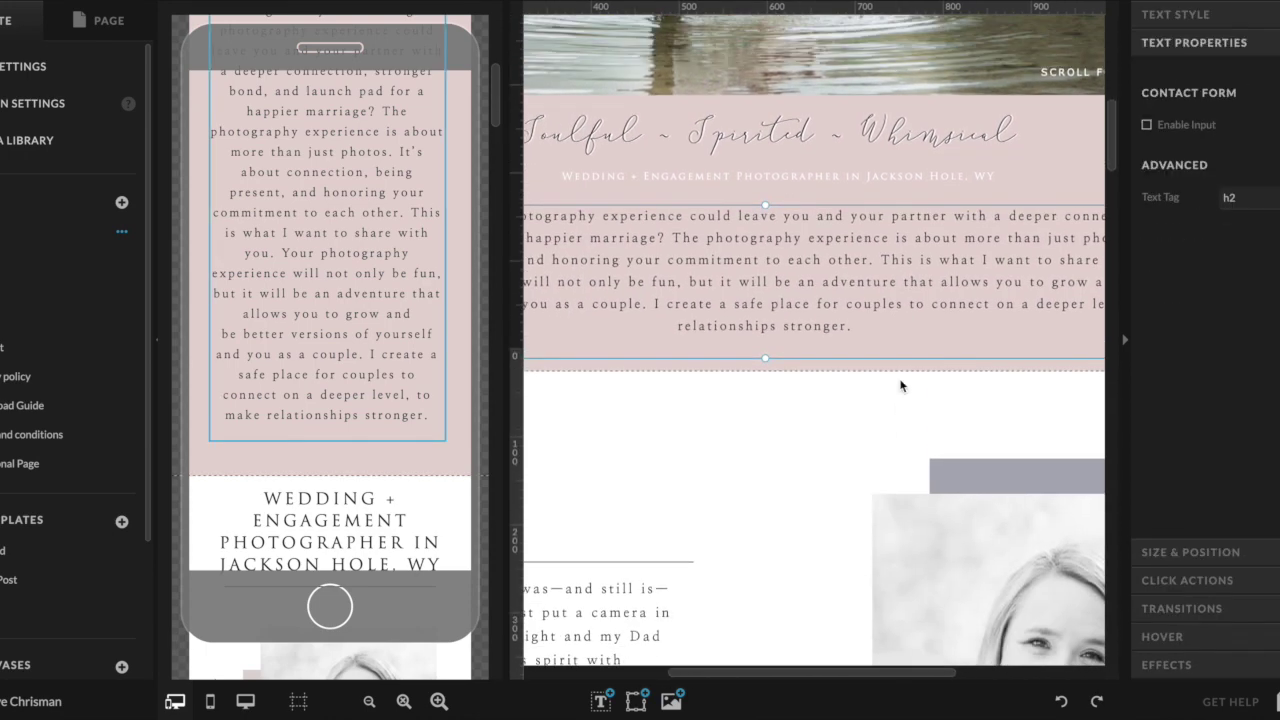
# Step: Review the paragraph's heading tag options, then move down to the Client Words testimonials section
pyautogui.click(1230, 197)
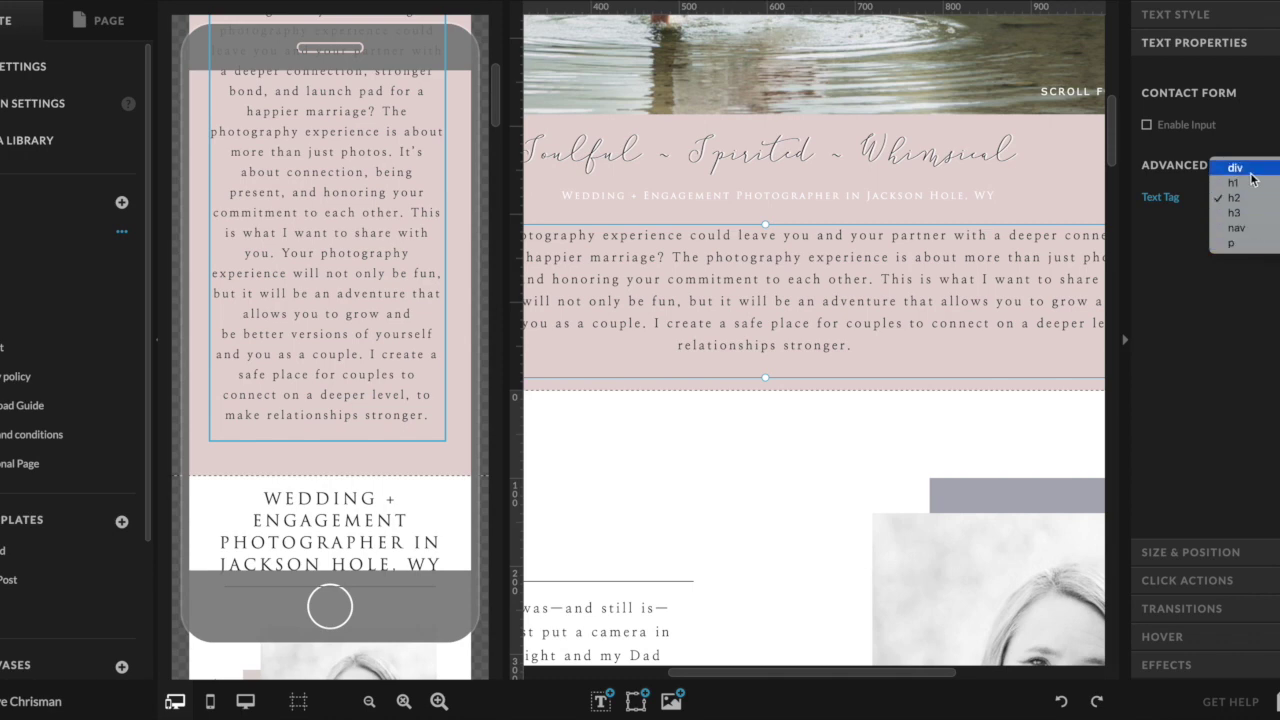
pyautogui.scroll(-1, 888, 415)
pyautogui.scroll(-15, 887, 415)
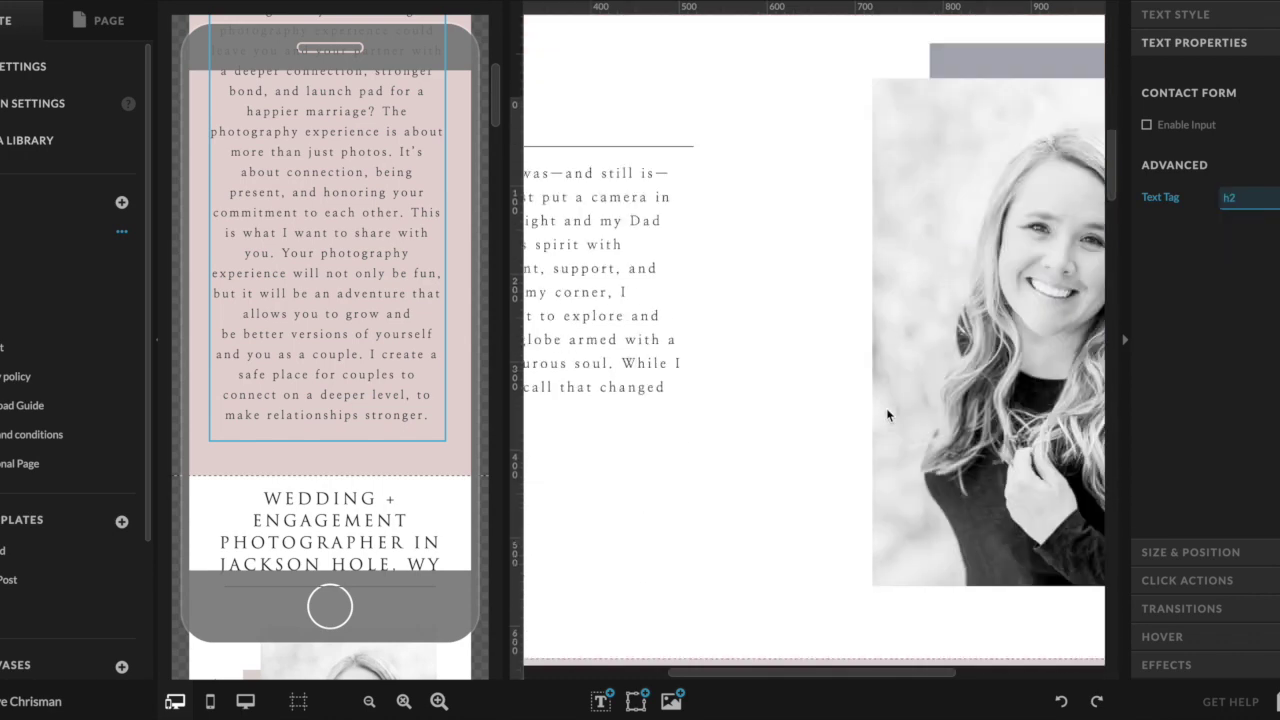
pyautogui.scroll(-15, 886, 412)
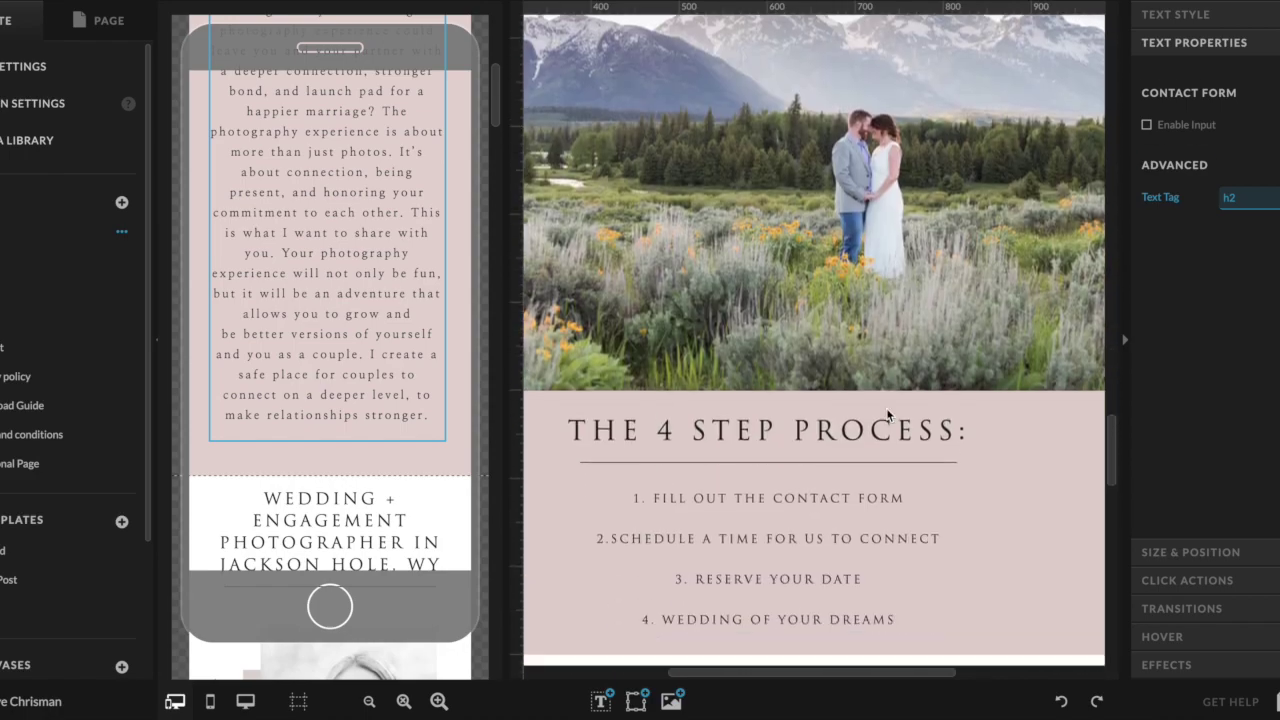
pyautogui.scroll(20, 886, 410)
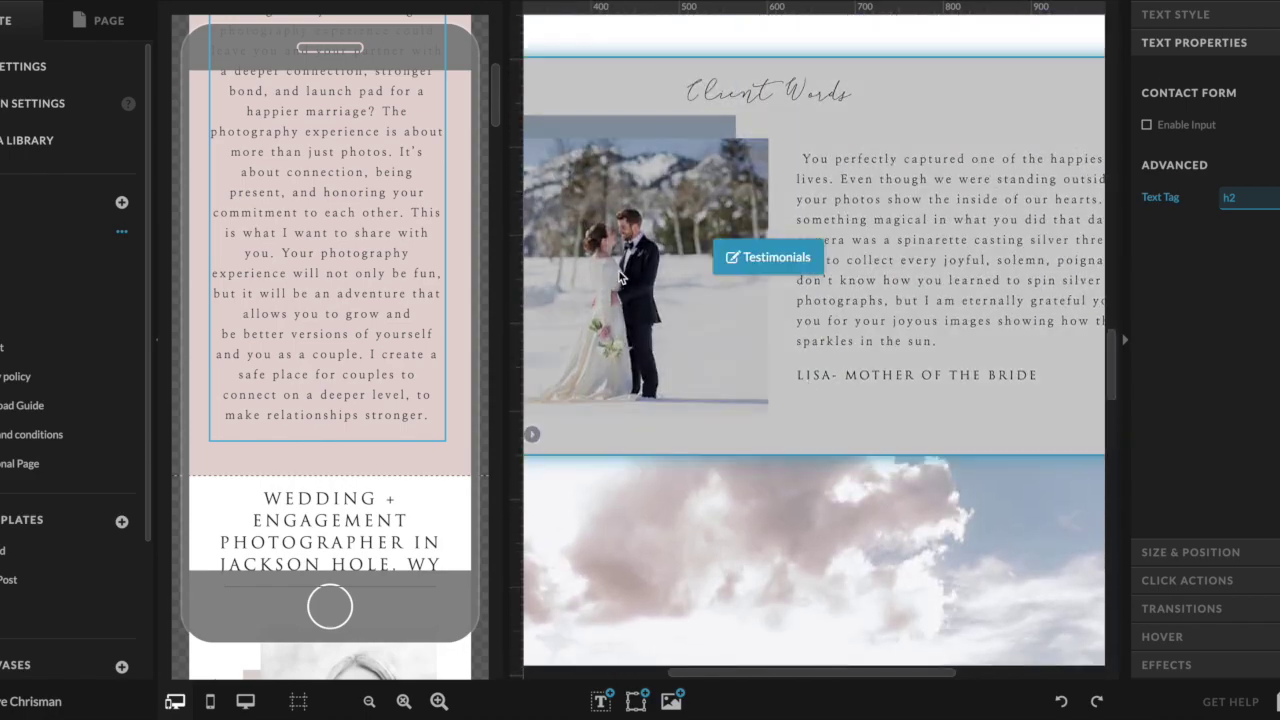
pyautogui.click(730, 195)
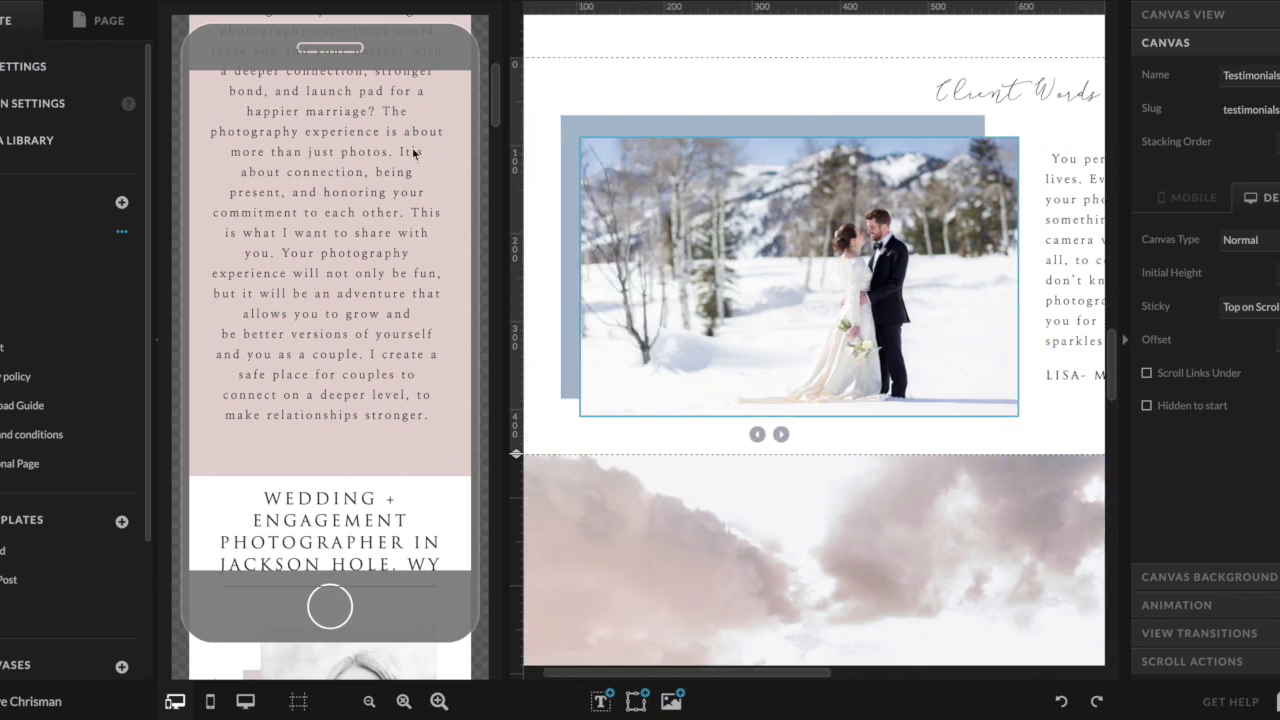
# Step: Make the meadow couple testimonial's author name an h3, keeping the quote as p
pyautogui.click(120, 18)
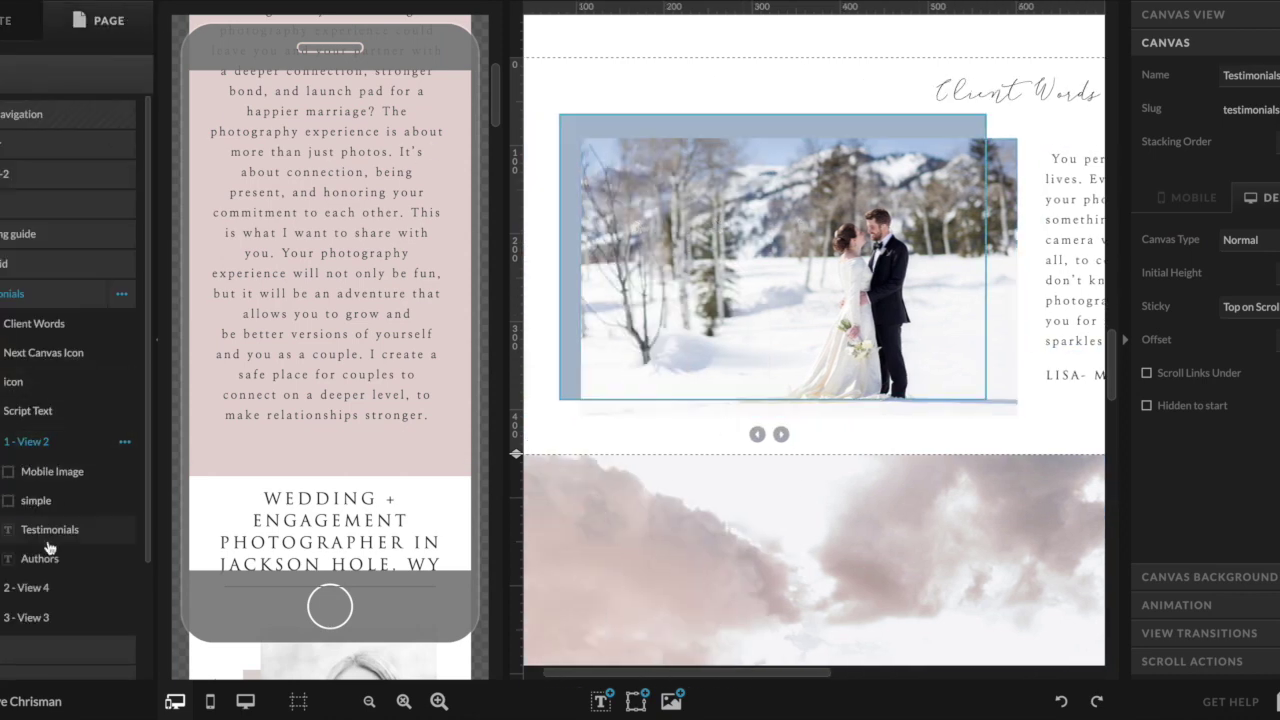
pyautogui.click(42, 590)
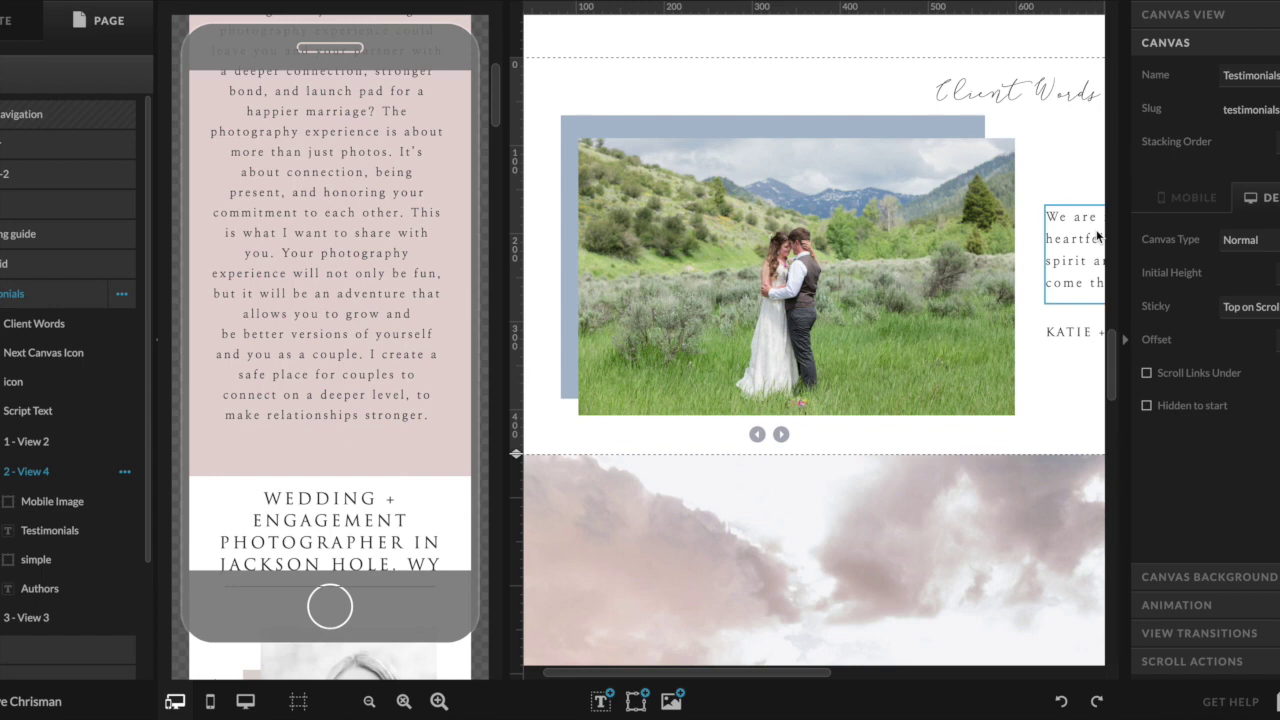
pyautogui.click(955, 333)
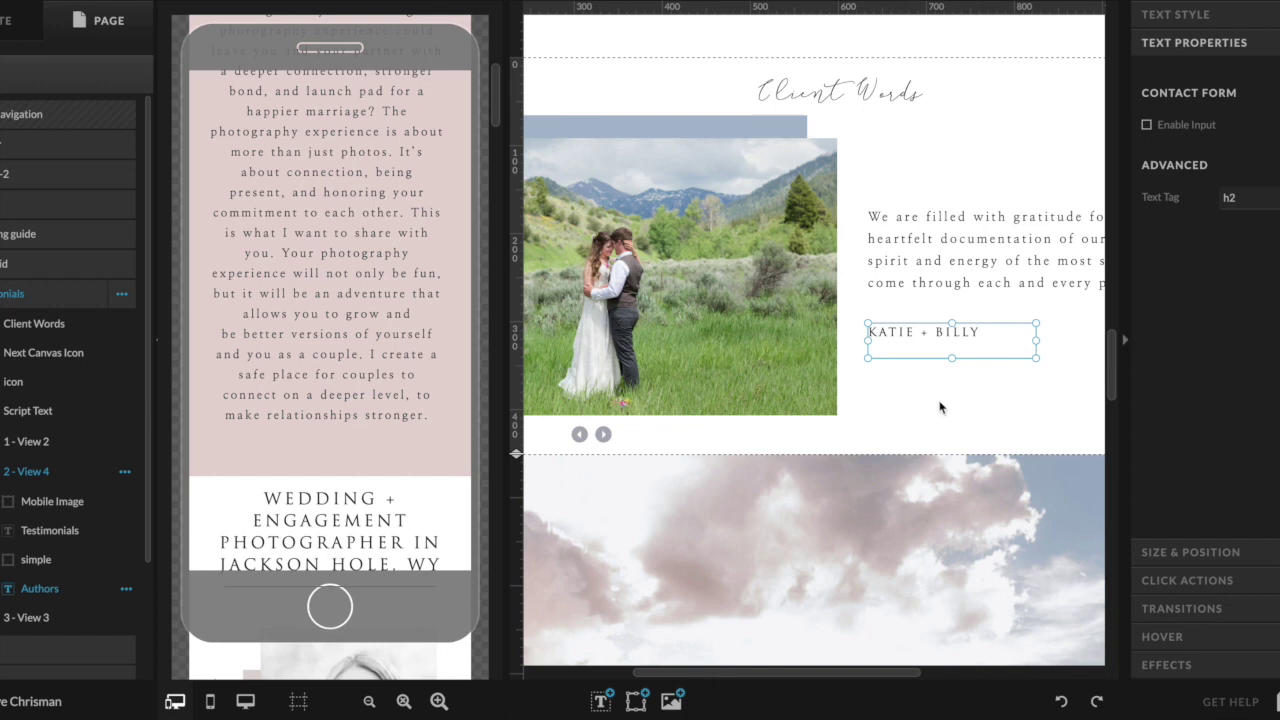
pyautogui.click(1273, 198)
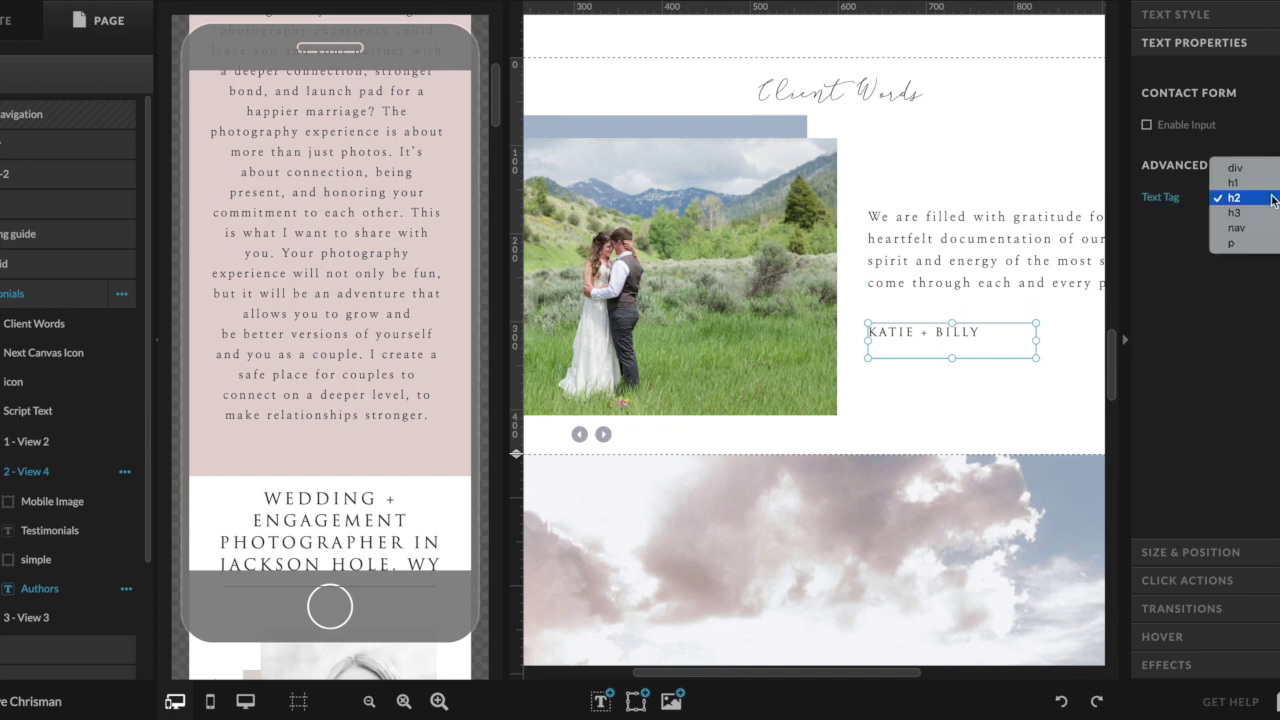
pyautogui.click(1235, 208)
pyautogui.click(1014, 243)
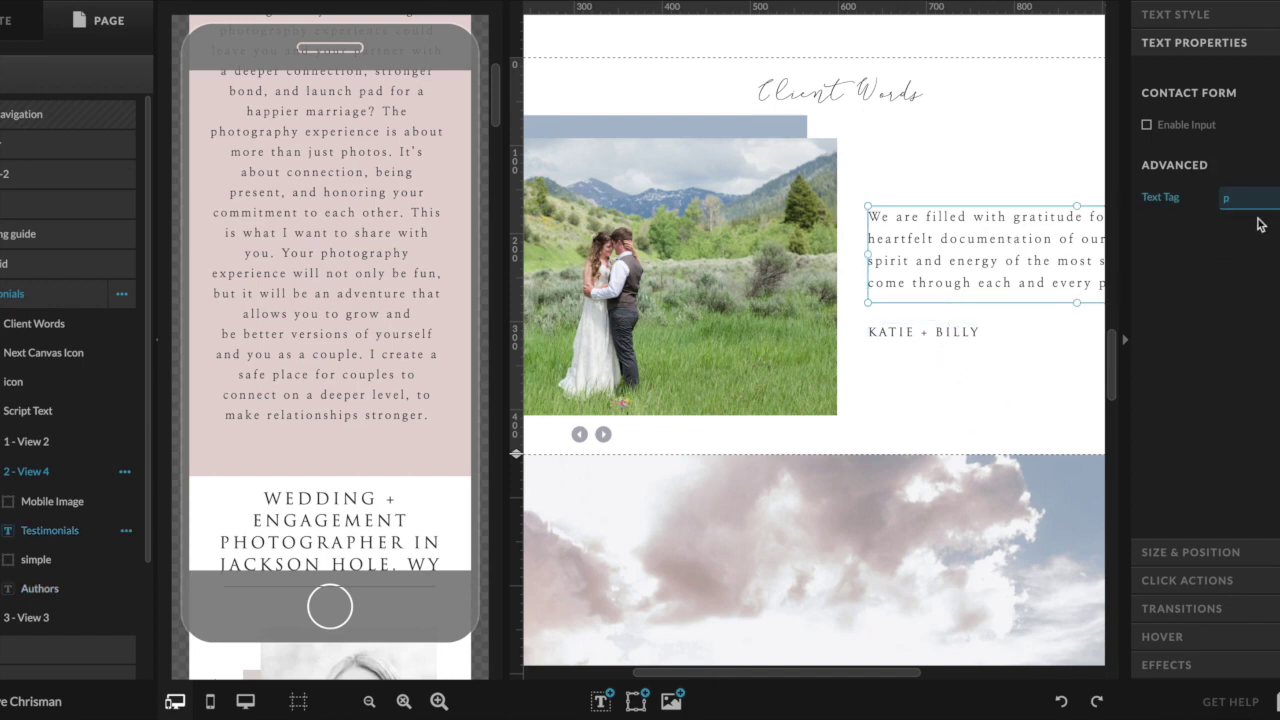
# Step: Make the mountain couple testimonial's author name an h3, keeping the quote as p
pyautogui.click(40, 617)
pyautogui.click(932, 349)
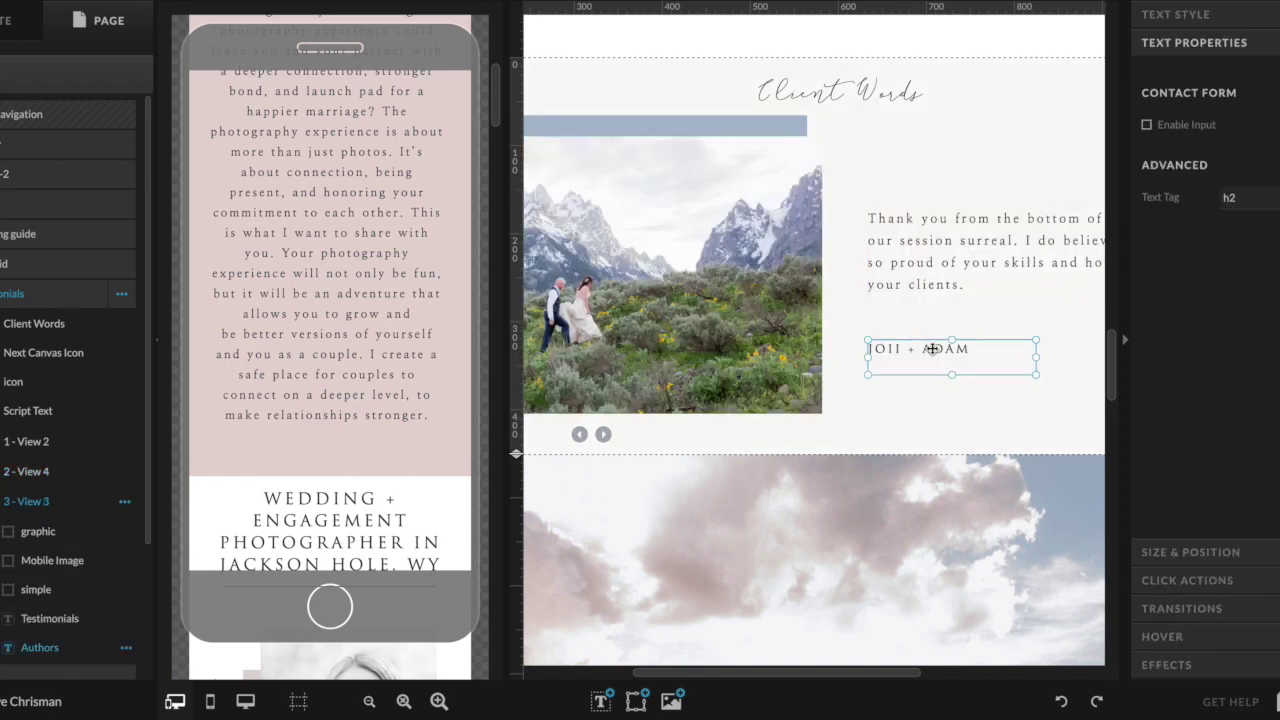
pyautogui.click(1268, 200)
pyautogui.click(1262, 215)
pyautogui.click(934, 258)
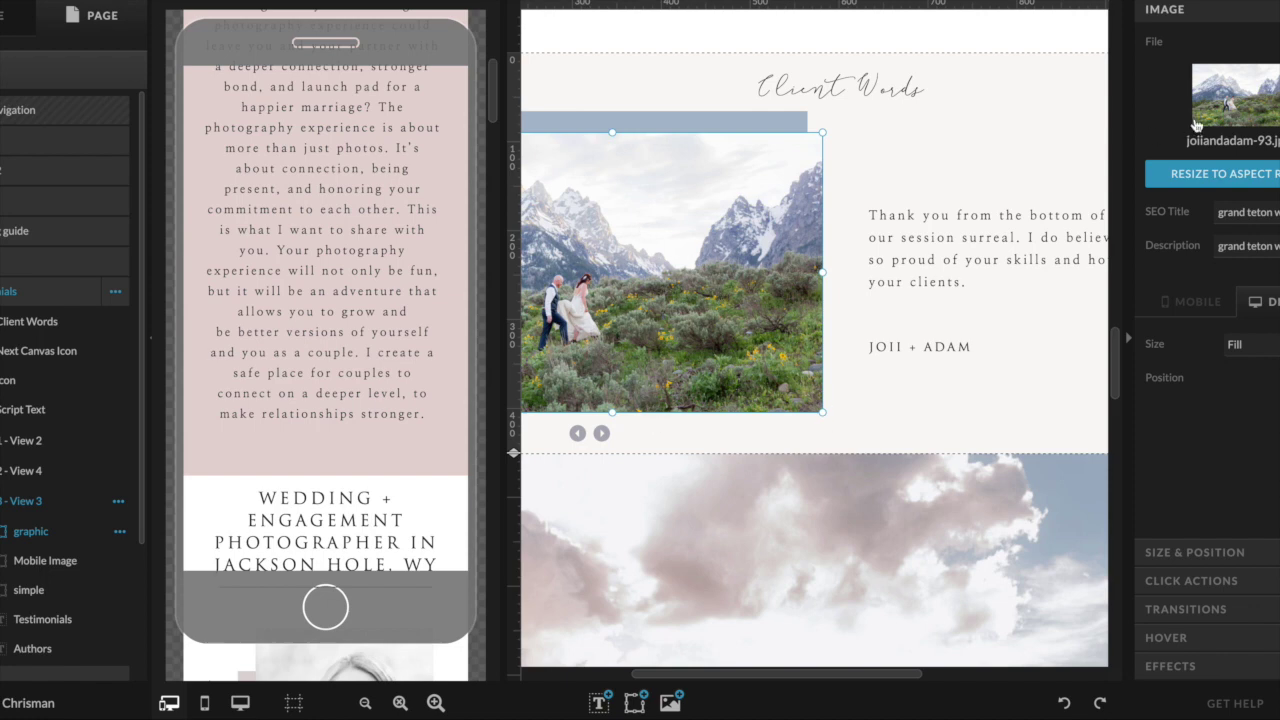
# Step: Review the photo's 'grand teton' SEO title and description, then return to the site pages list
pyautogui.tripleClick(1235, 213)
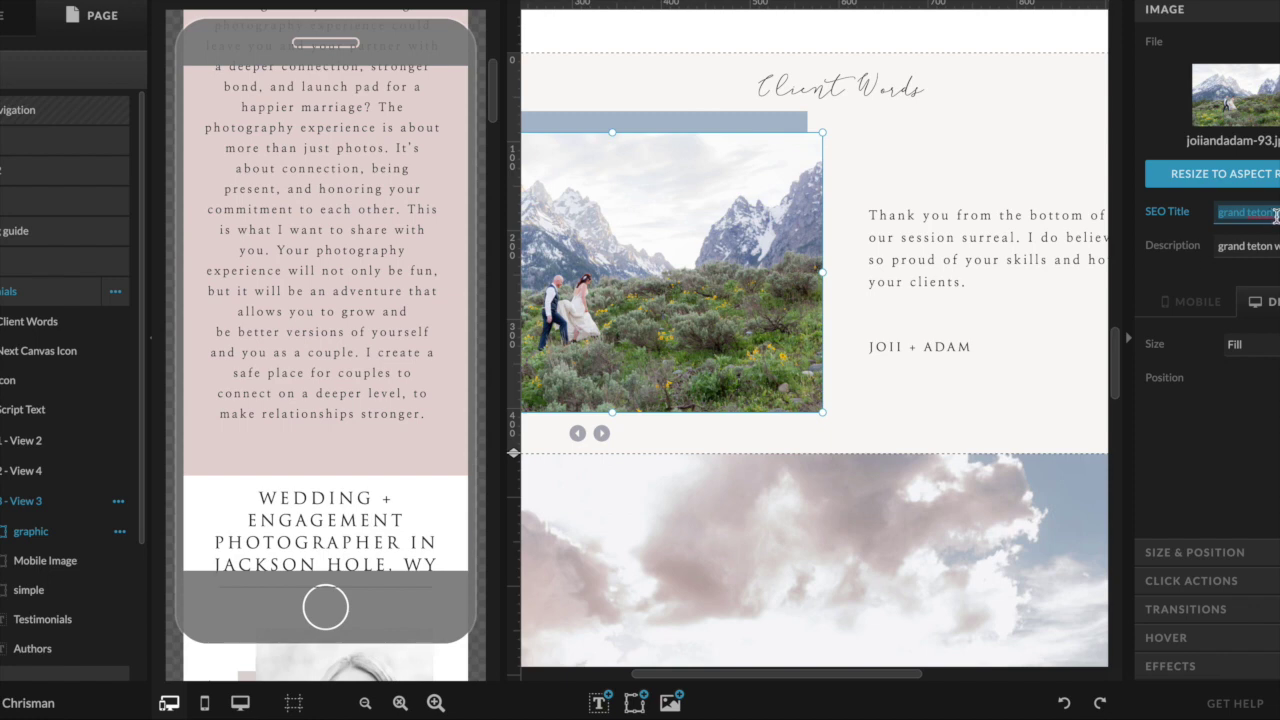
pyautogui.tripleClick(1270, 250)
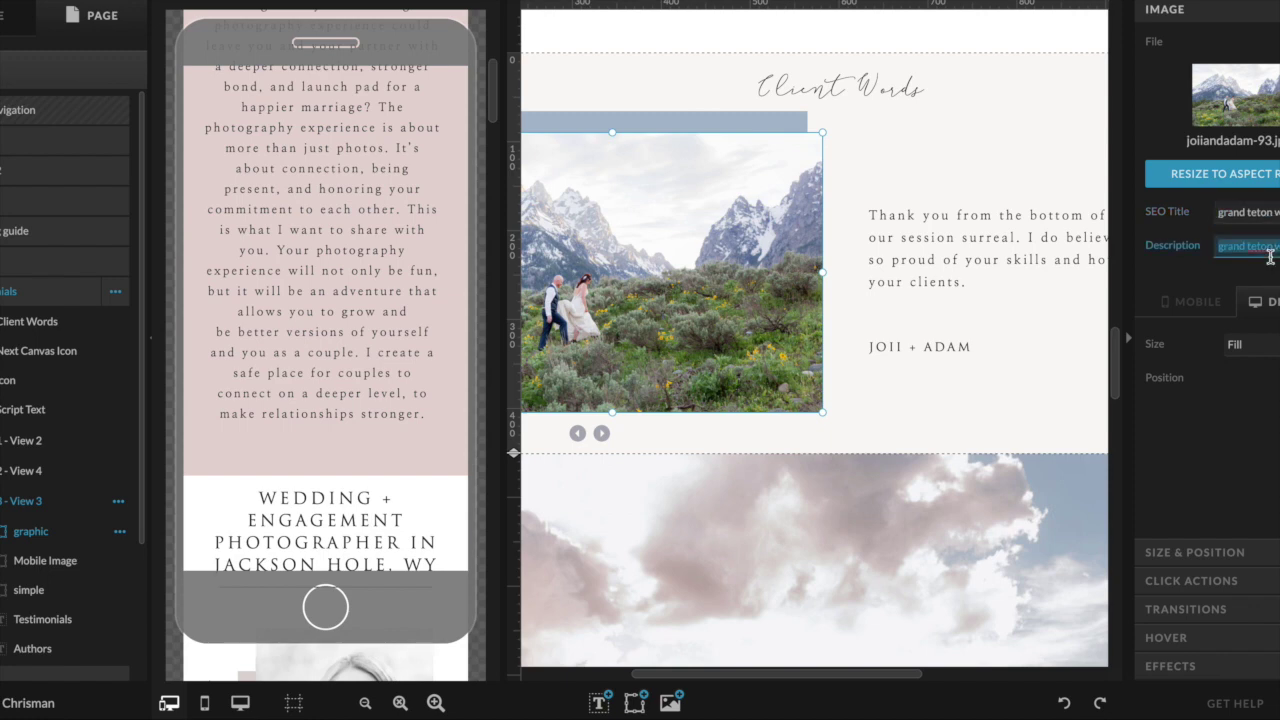
pyautogui.scroll(5, 915, 175)
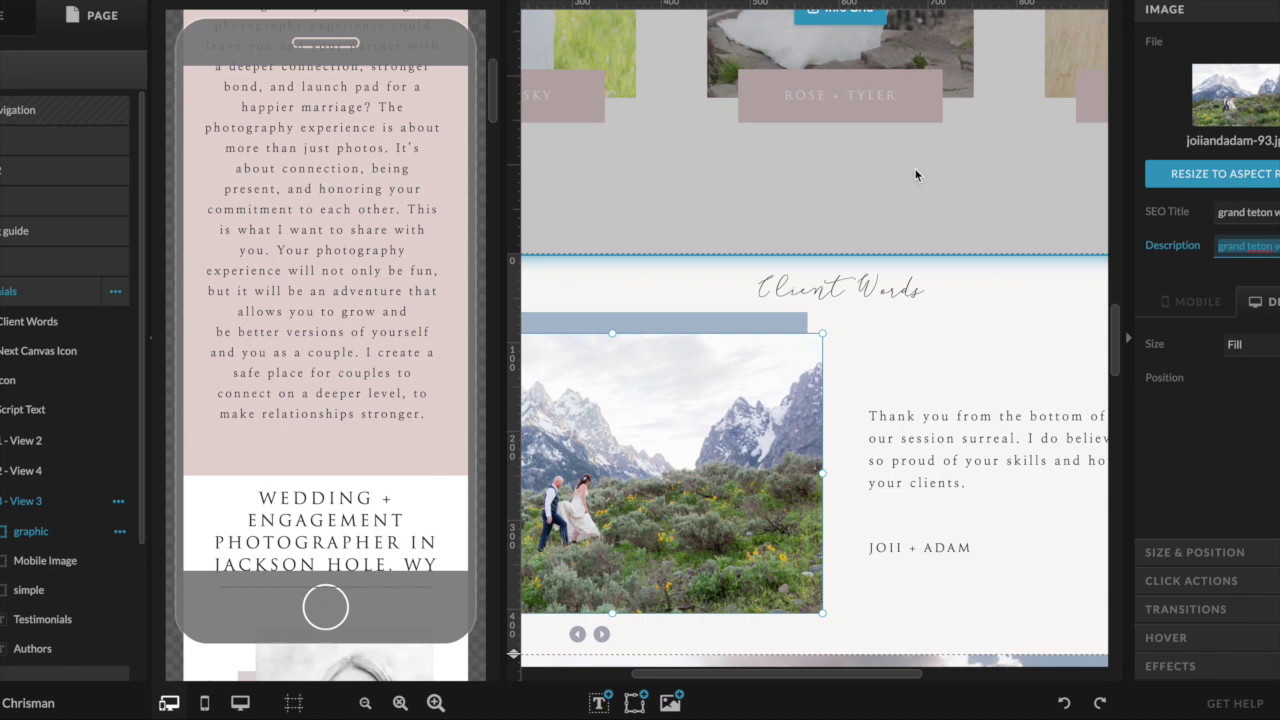
pyautogui.scroll(7, 915, 175)
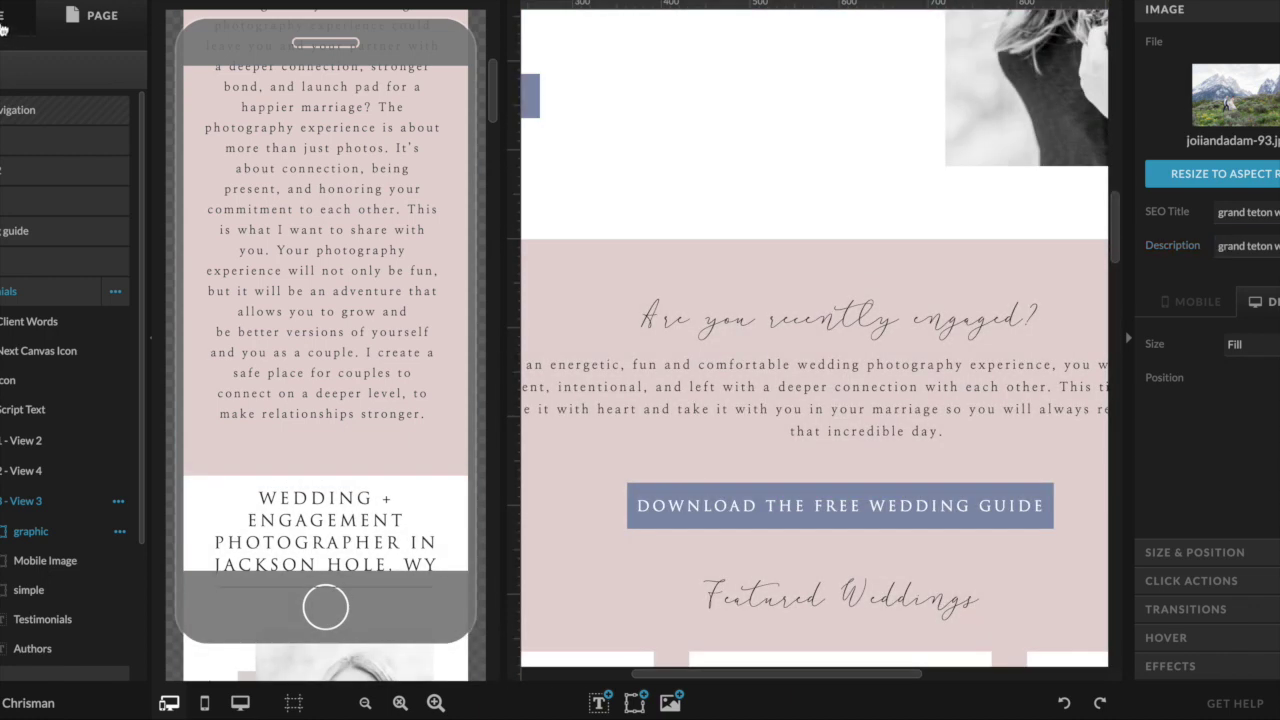
pyautogui.click(20, 15)
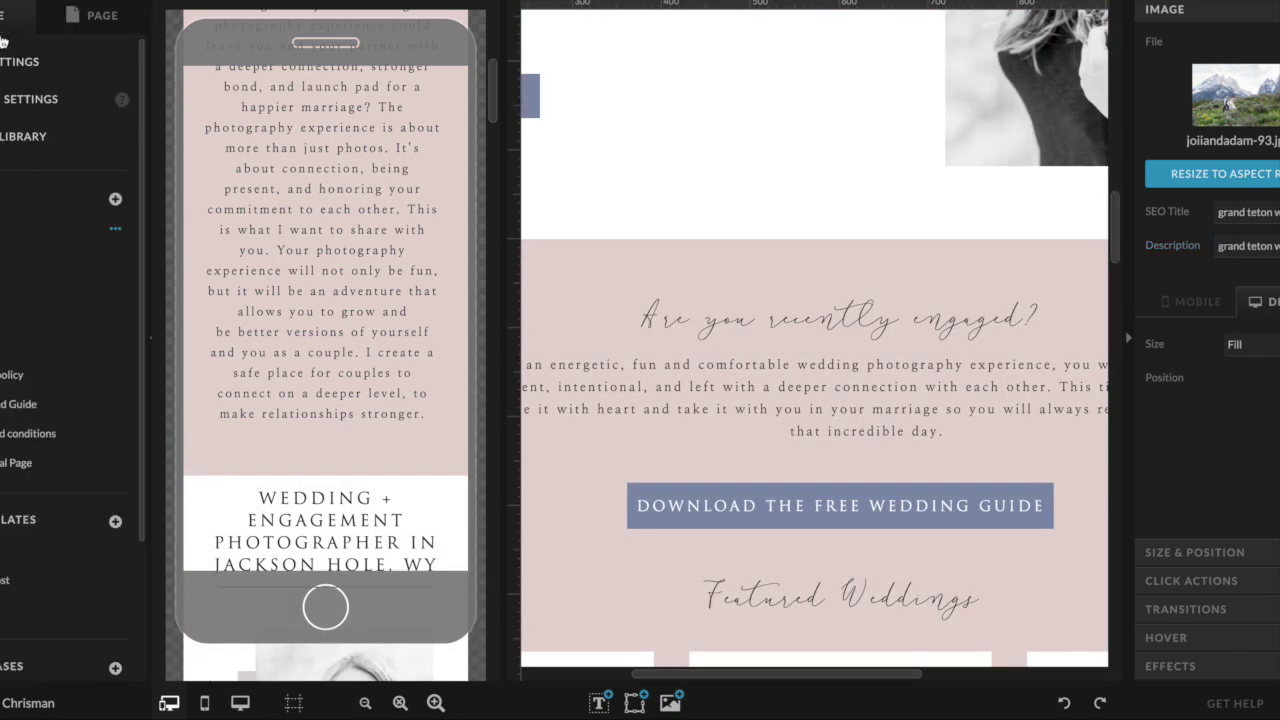